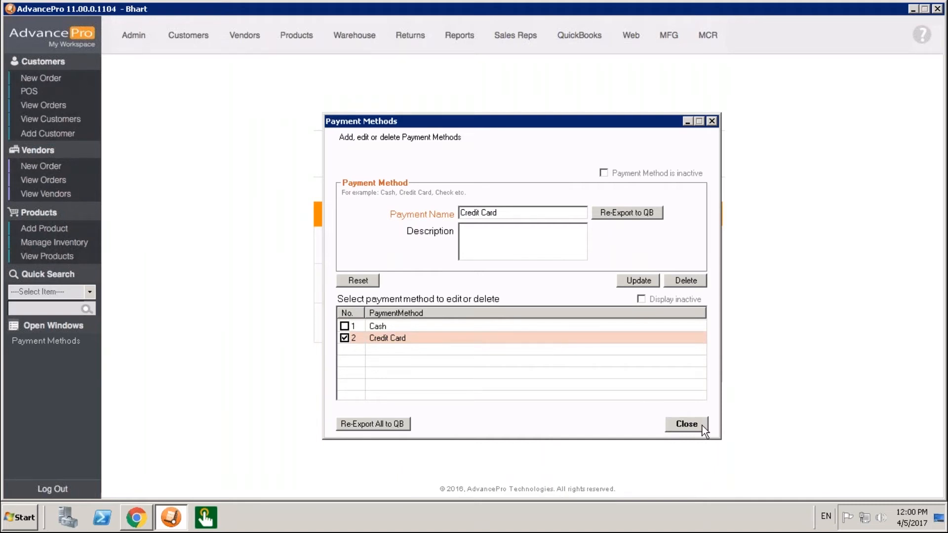
Add a new payment method named Bank Transfer.
click(344, 339)
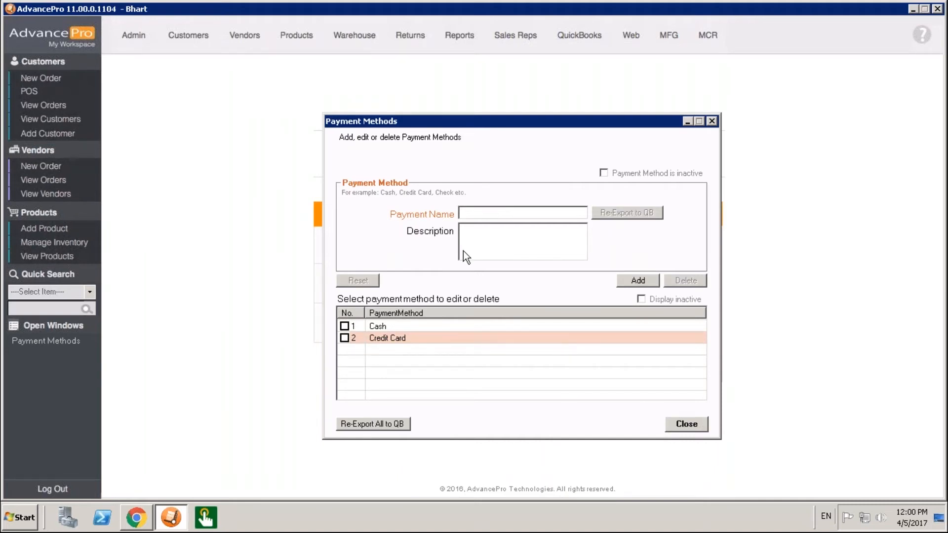
text(Bank Transfer)
click(636, 280)
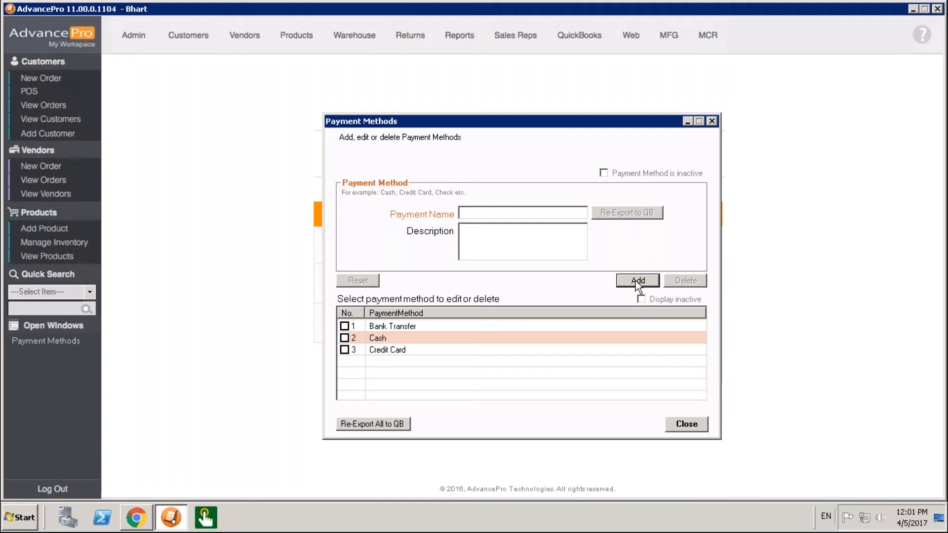
Add another payment method named Check.
click(546, 214)
text(Check)
click(633, 282)
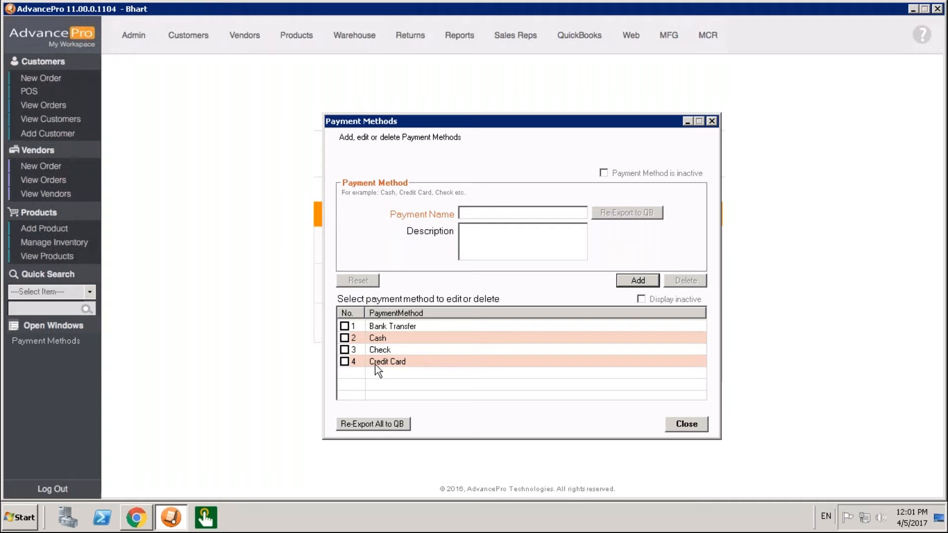
Close the payment methods list and set the payment processor in Utilities to Authorize.Net, then save.
click(344, 362)
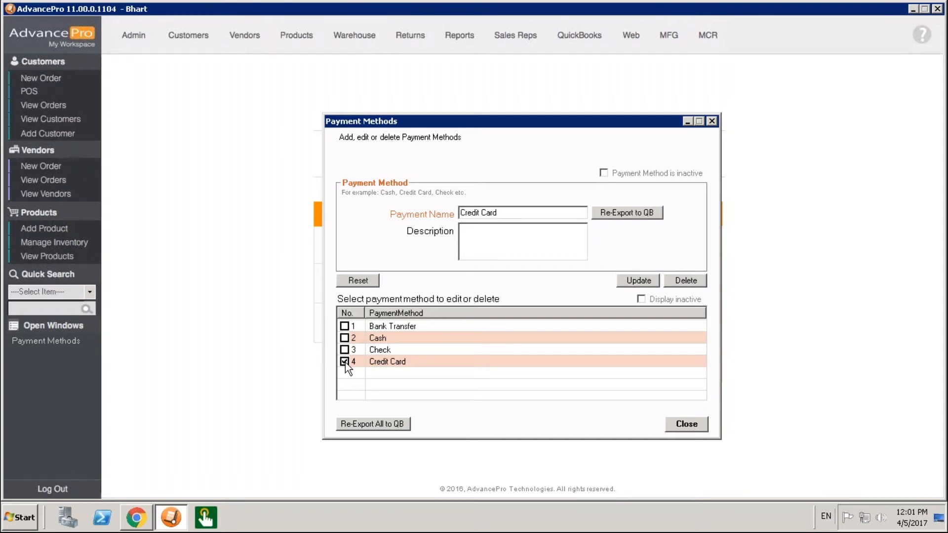
click(688, 426)
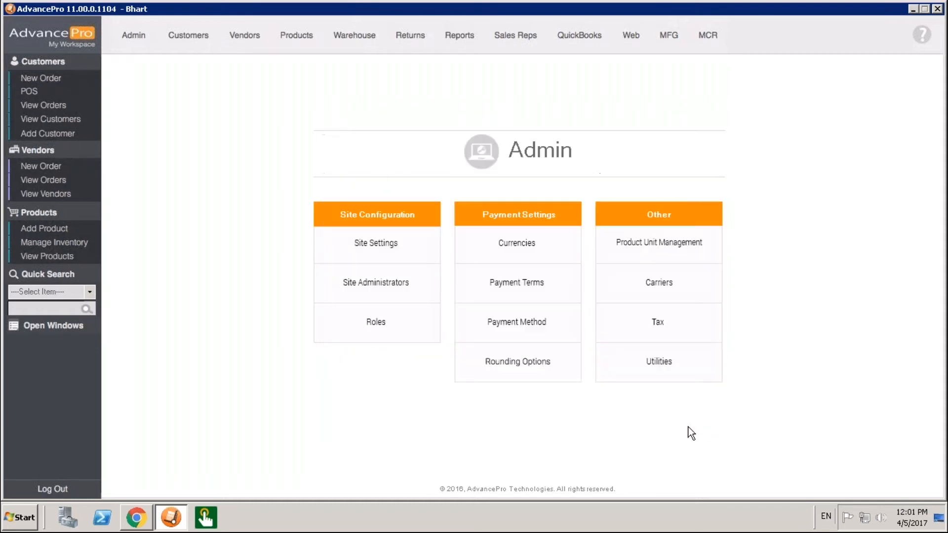
click(658, 375)
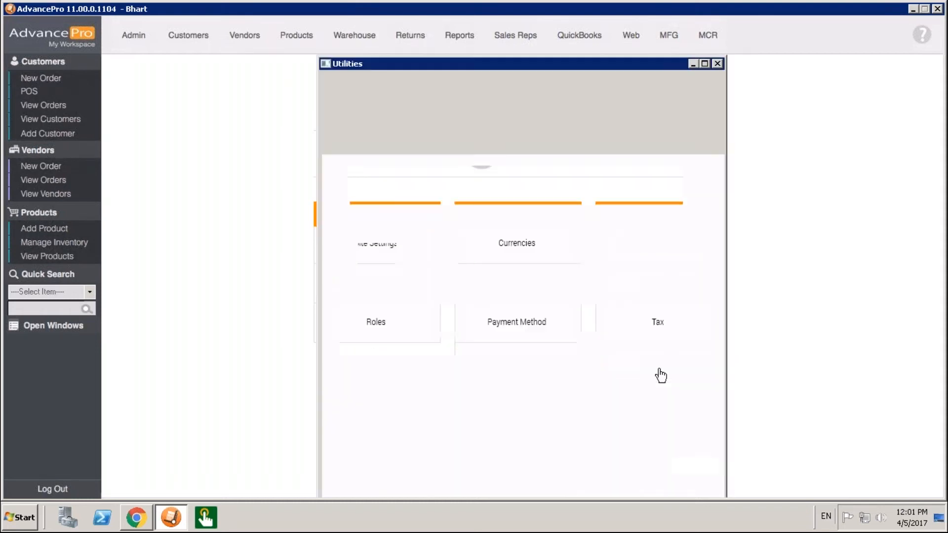
click(565, 77)
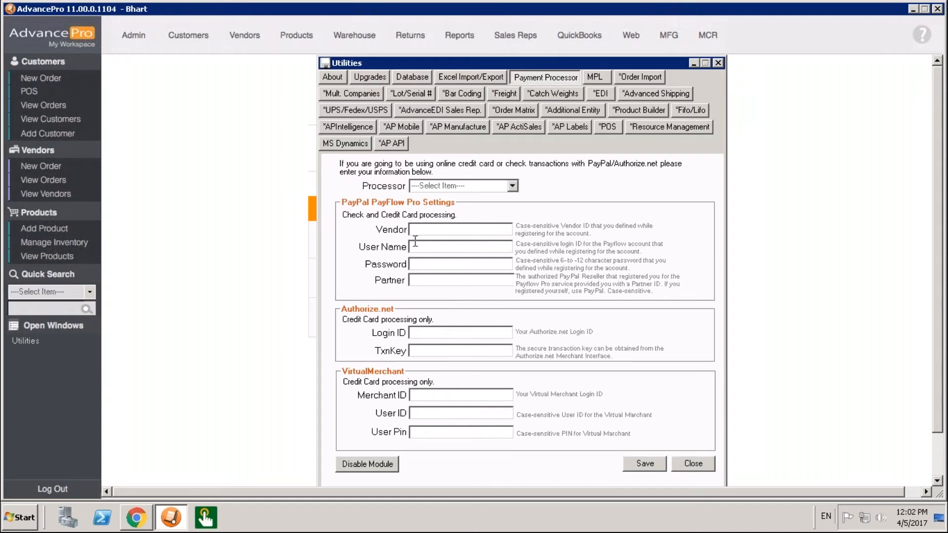
click(427, 262)
click(513, 186)
click(457, 209)
click(642, 468)
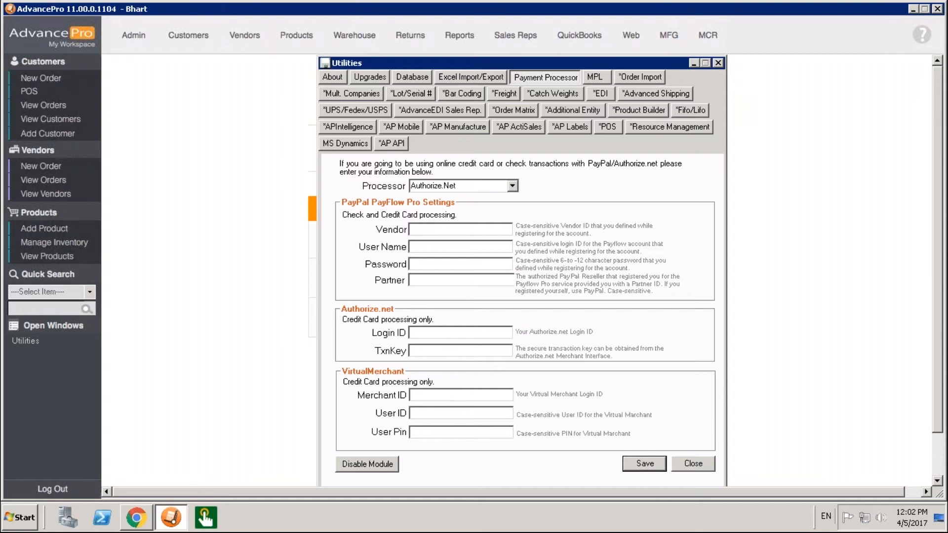
Enter the Authorize.Net login ID and transaction key, save the settings and close Utilities.
click(441, 187)
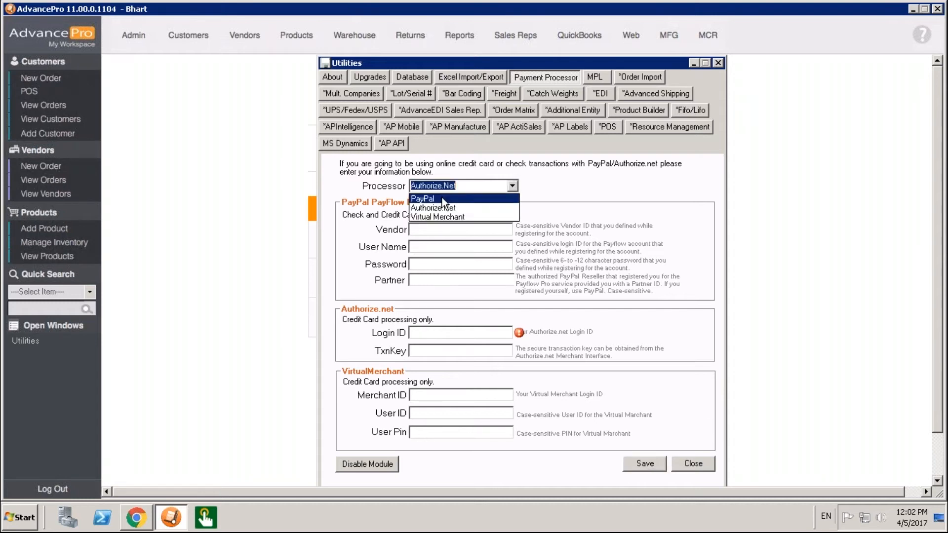
click(494, 331)
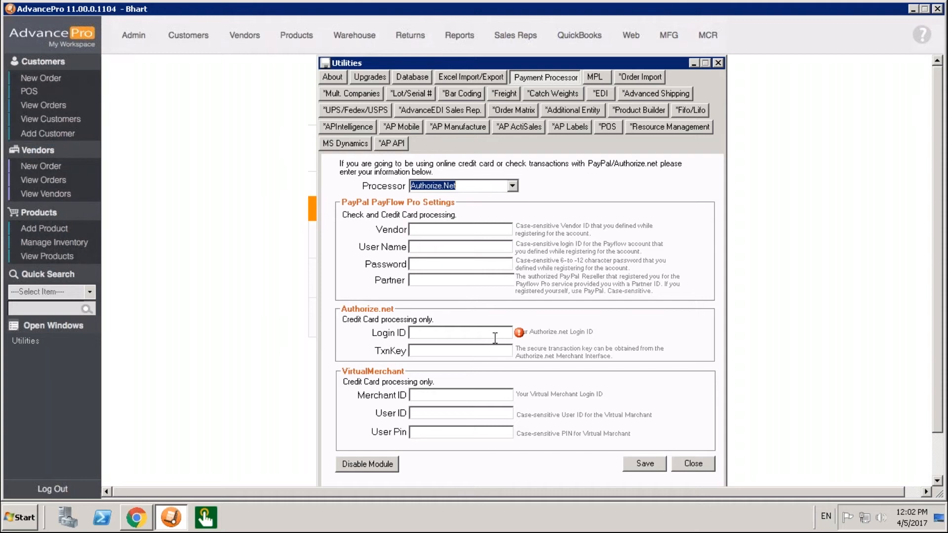
click(496, 332)
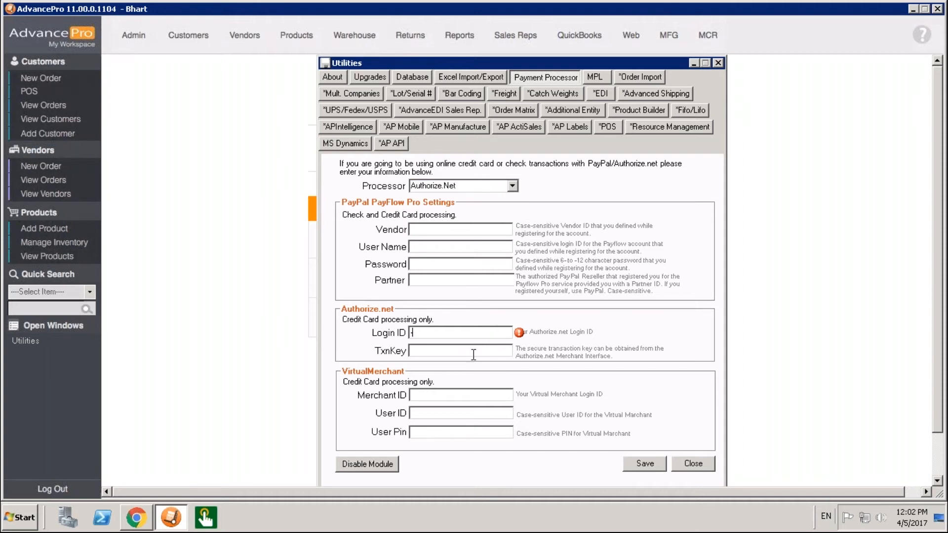
click(659, 469)
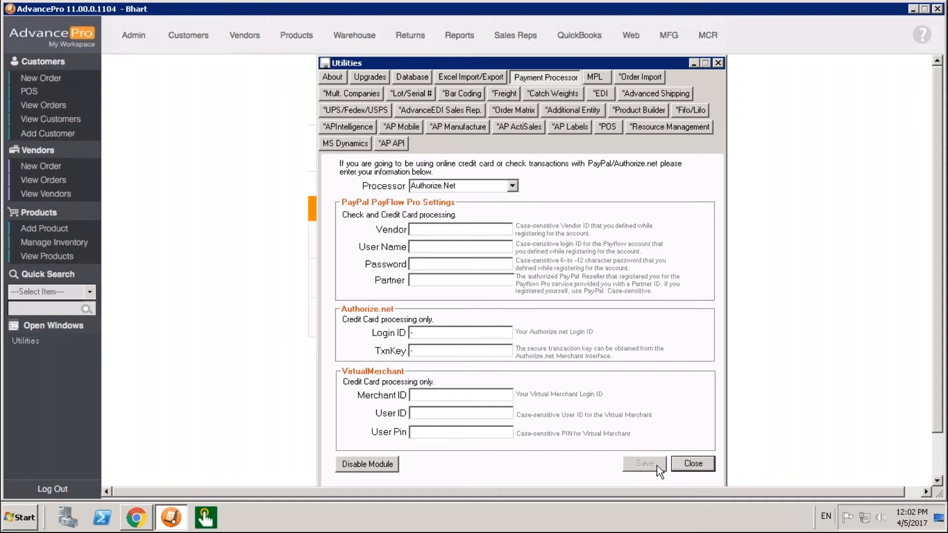
click(703, 466)
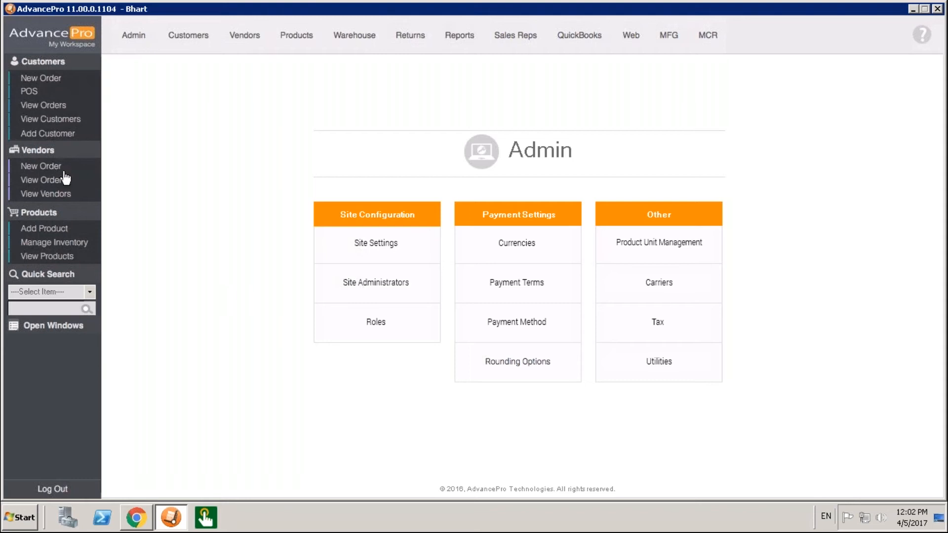
Start a new customer order for Demo Customer1 and proceed to the order details.
click(55, 110)
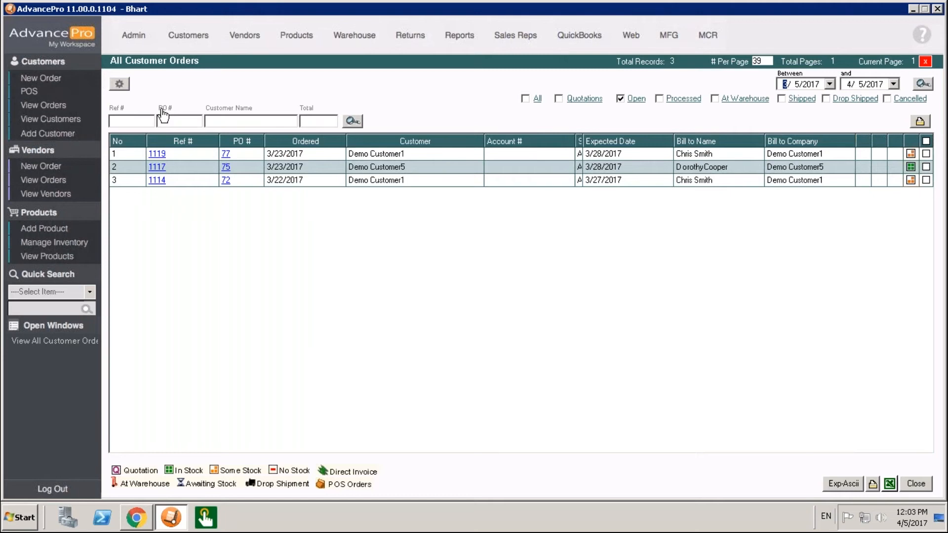
click(61, 81)
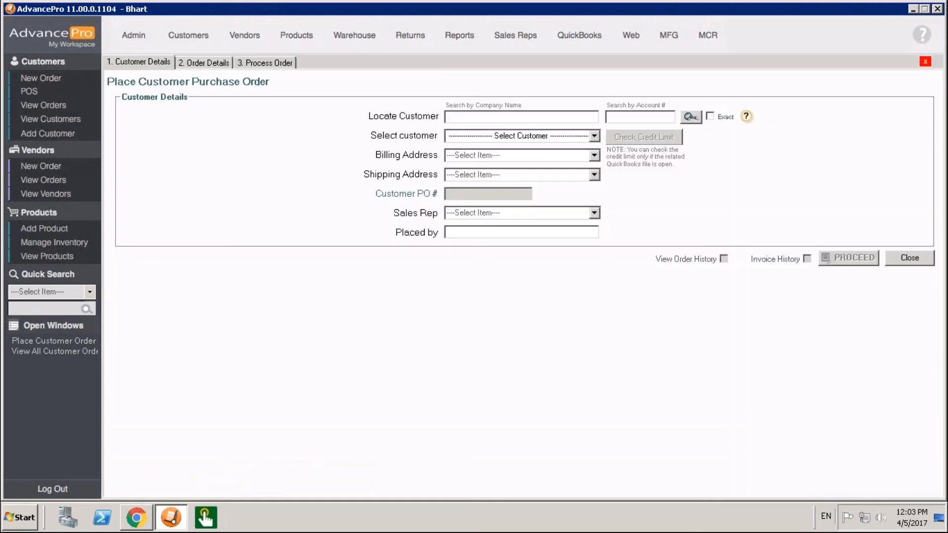
click(594, 136)
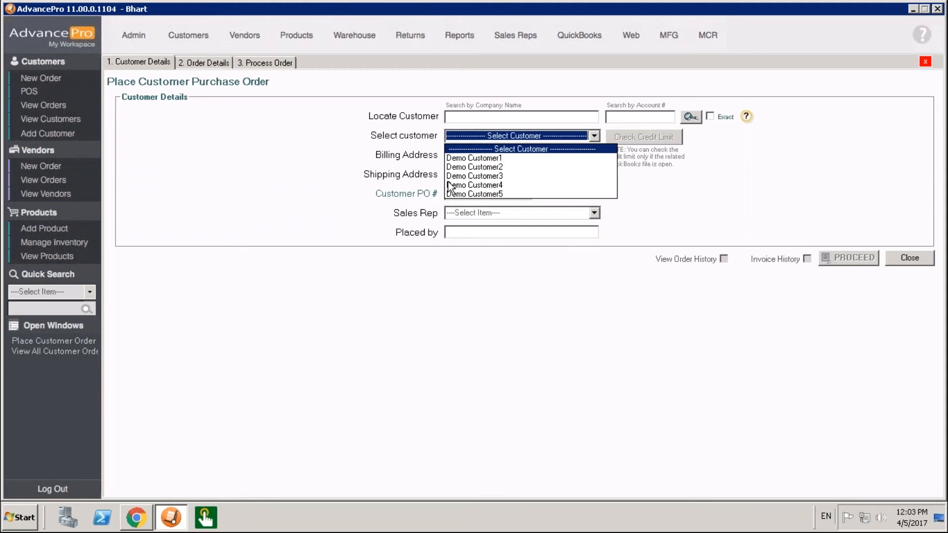
click(474, 158)
click(843, 258)
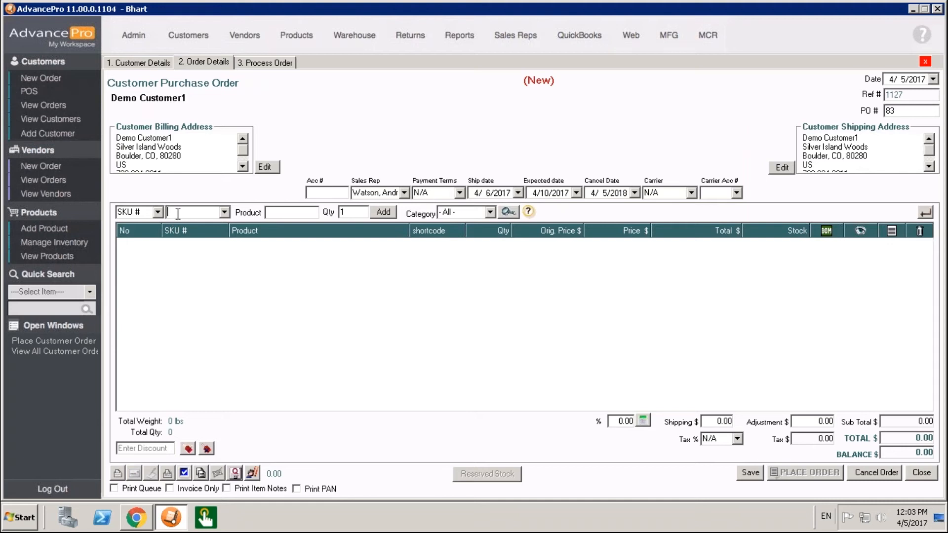
Add the product with SKU DREM001 to the order and save it.
text(DREM001)
key(Return)
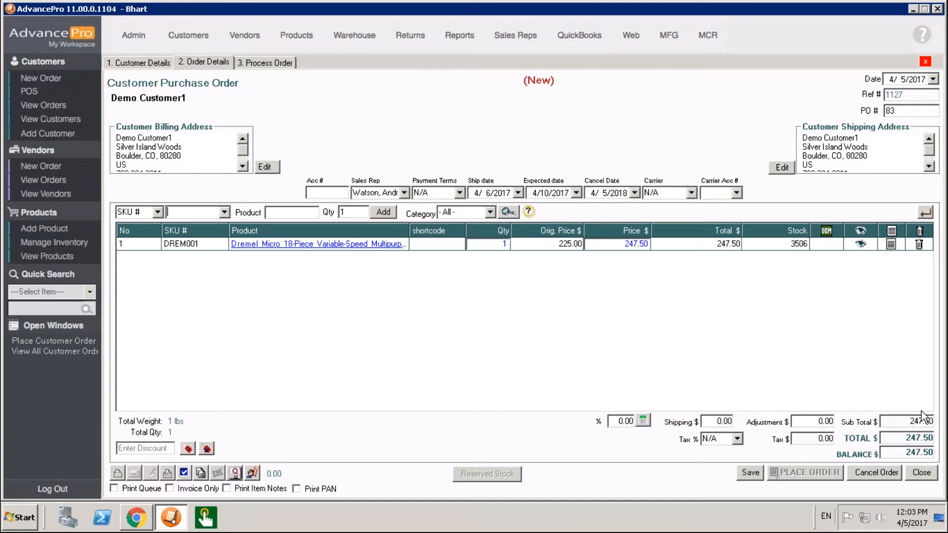
click(756, 477)
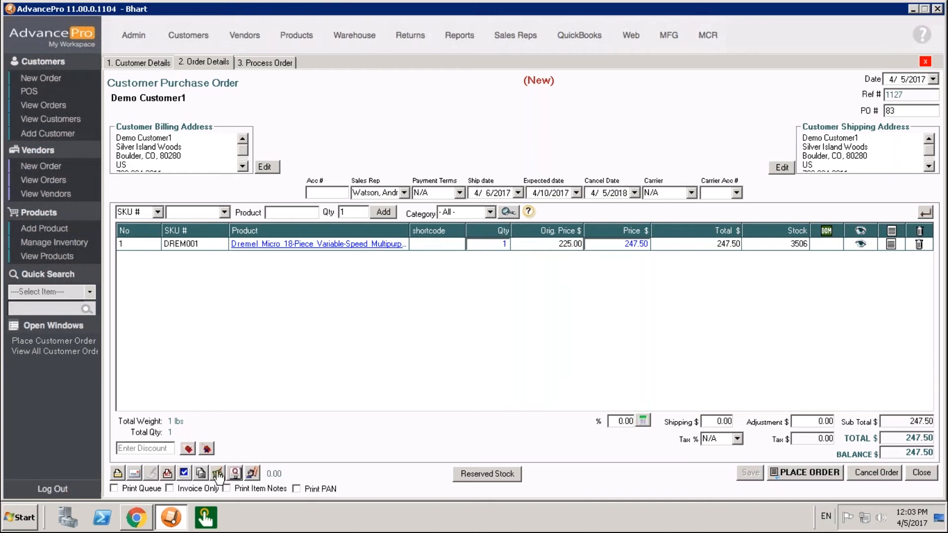
Open the order's Receive Payments dialog and choose Cash as the payment method.
click(218, 474)
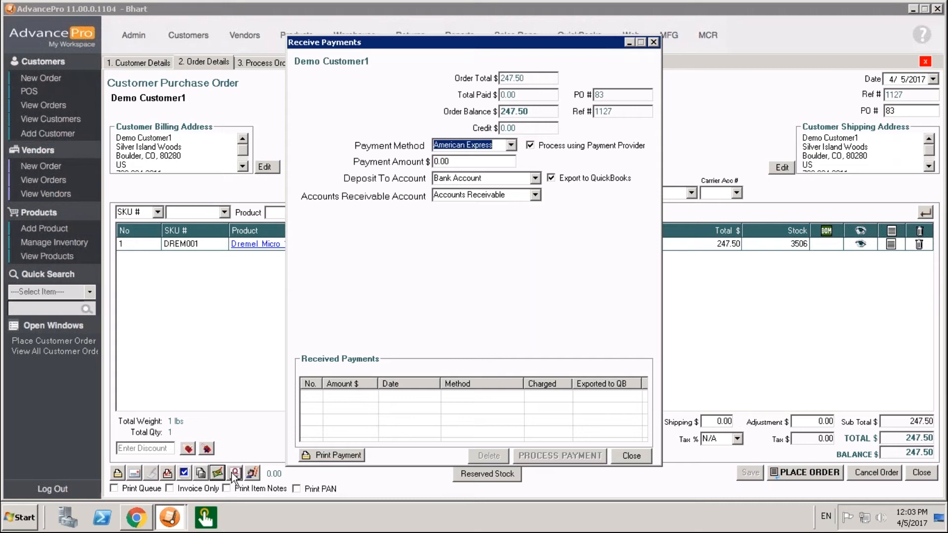
click(514, 144)
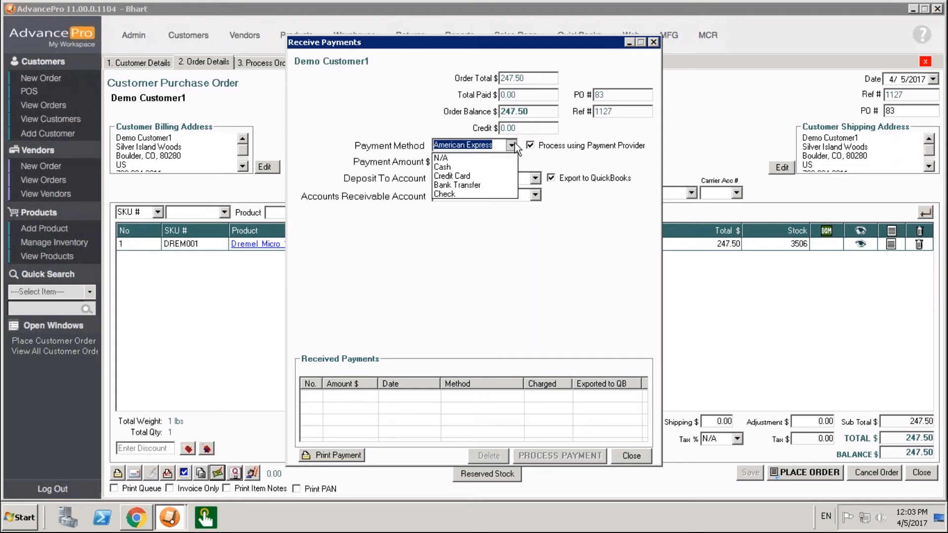
click(480, 168)
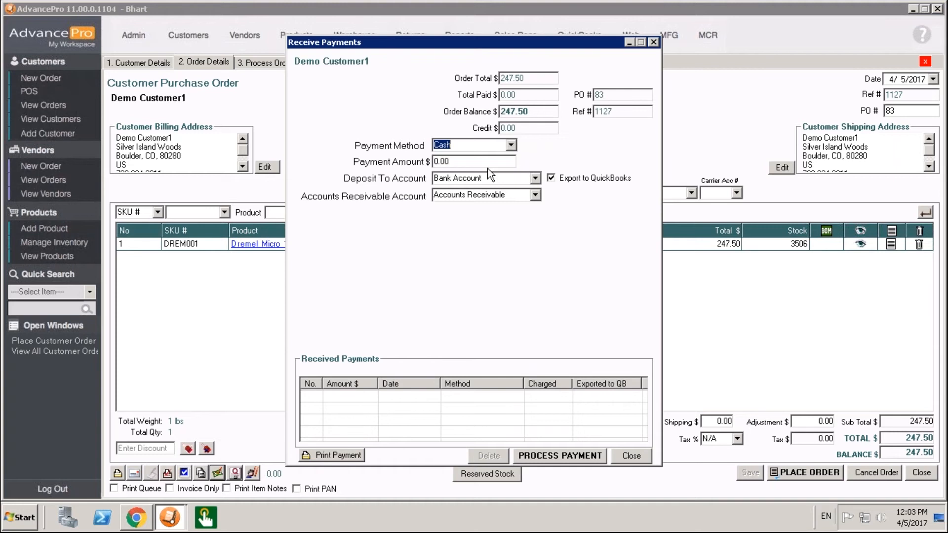
Try Check and then Credit Card as the payment method with payment provider processing.
click(514, 143)
click(472, 196)
click(510, 145)
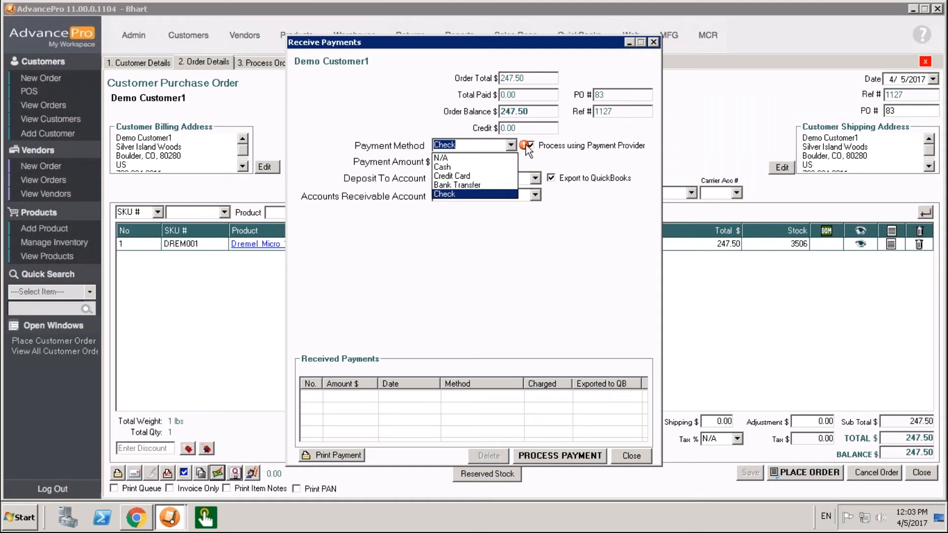
click(566, 167)
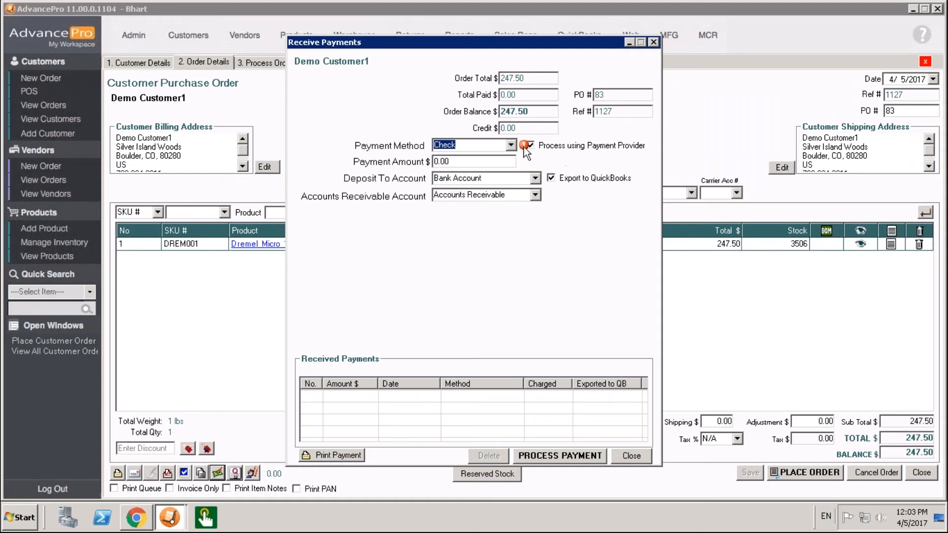
mouse_move(524, 148)
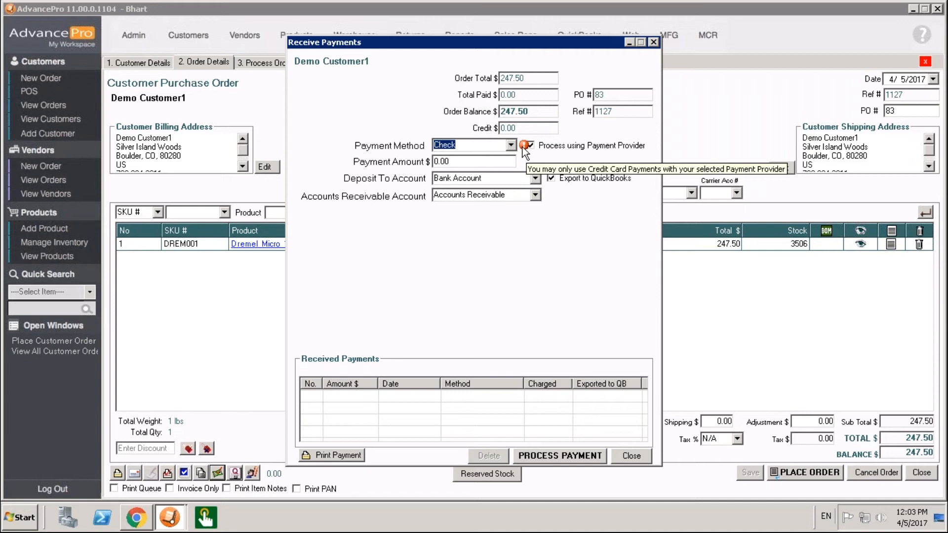
click(511, 145)
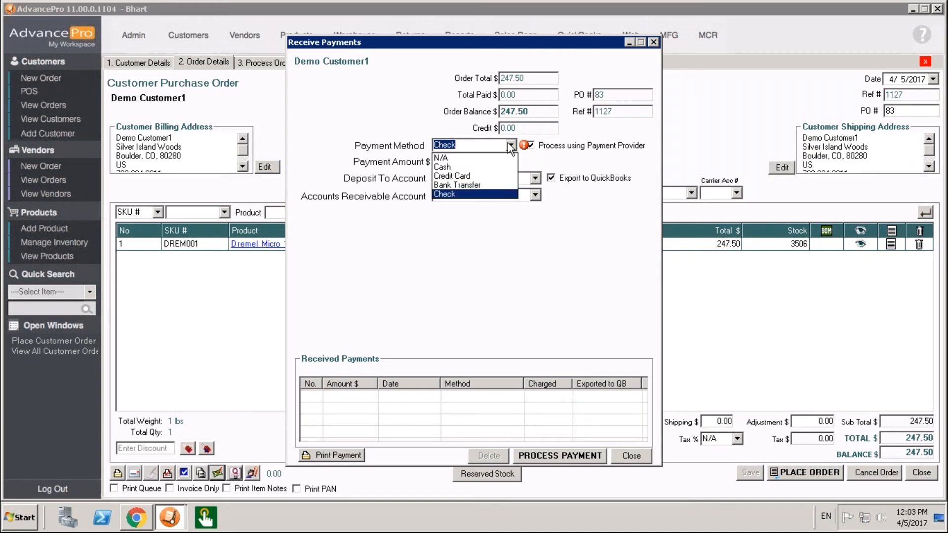
click(477, 179)
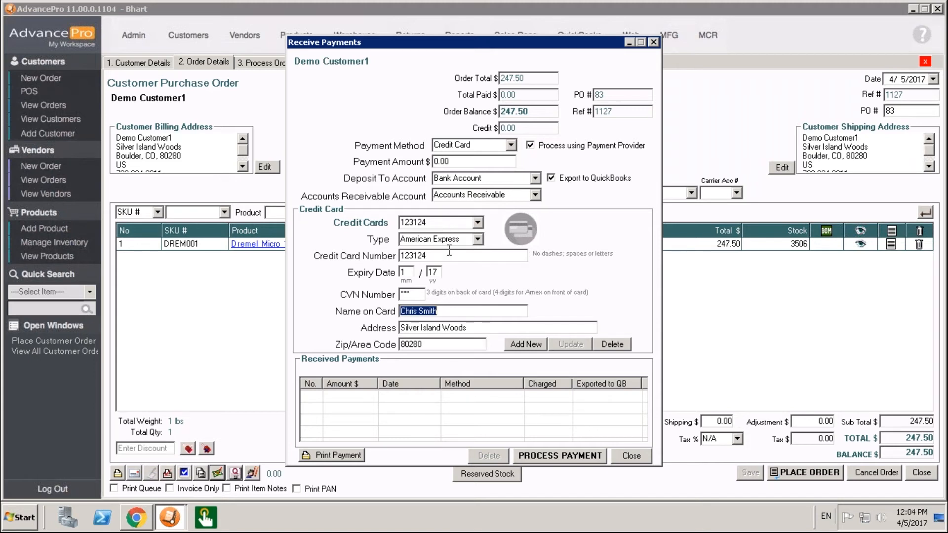
click(530, 144)
Receive a Cash payment of 247.50 for the order and confirm processing it.
click(512, 145)
click(456, 165)
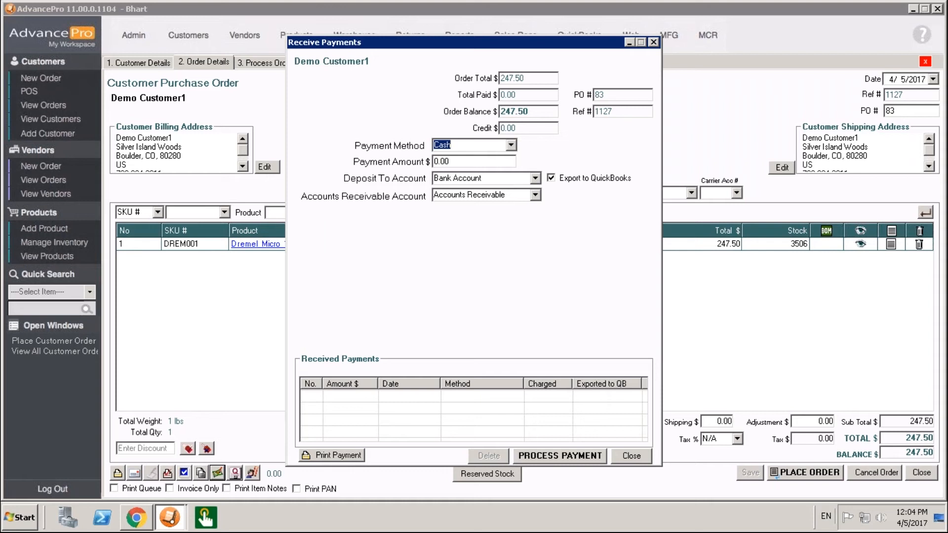
click(458, 161)
key(BackSpace)
key(BackSpace)
key(BackSpace)
key(BackSpace)
text(247.50)
click(590, 457)
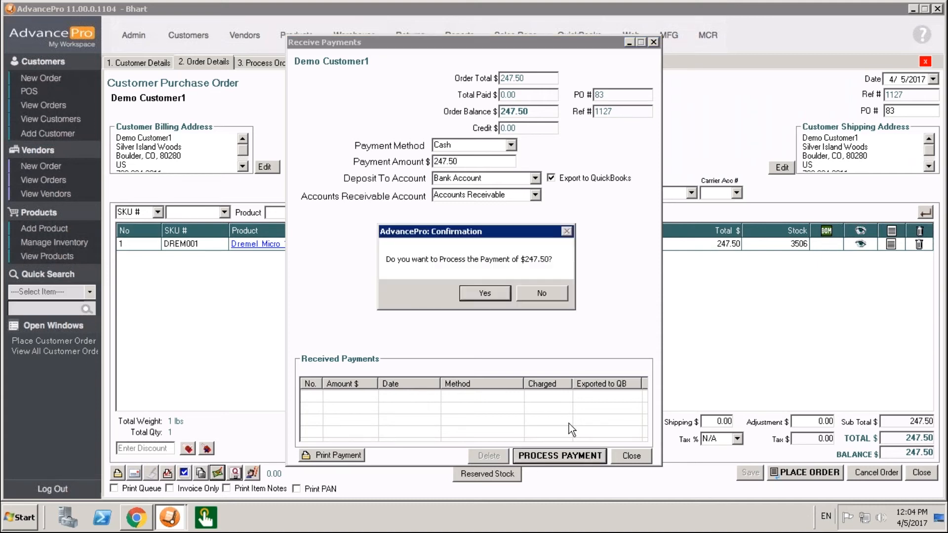
click(487, 294)
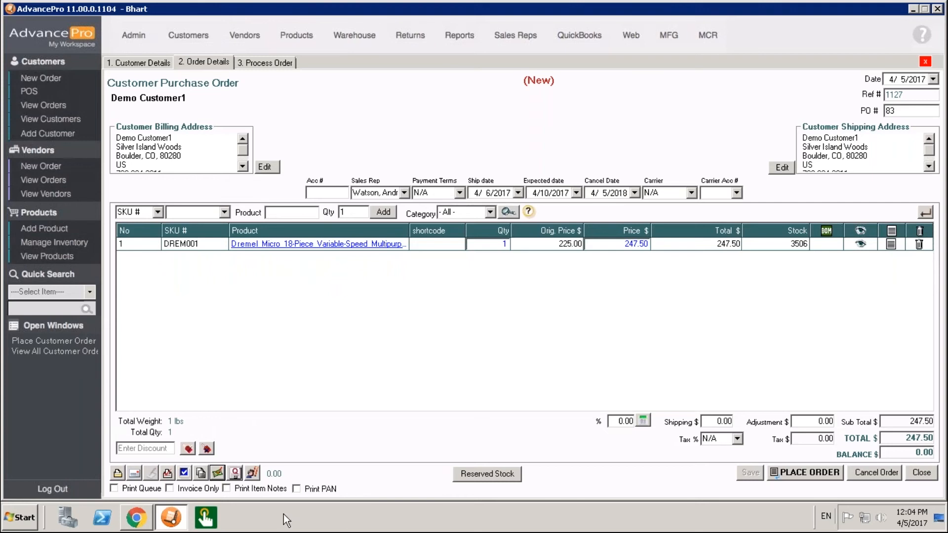
click(174, 519)
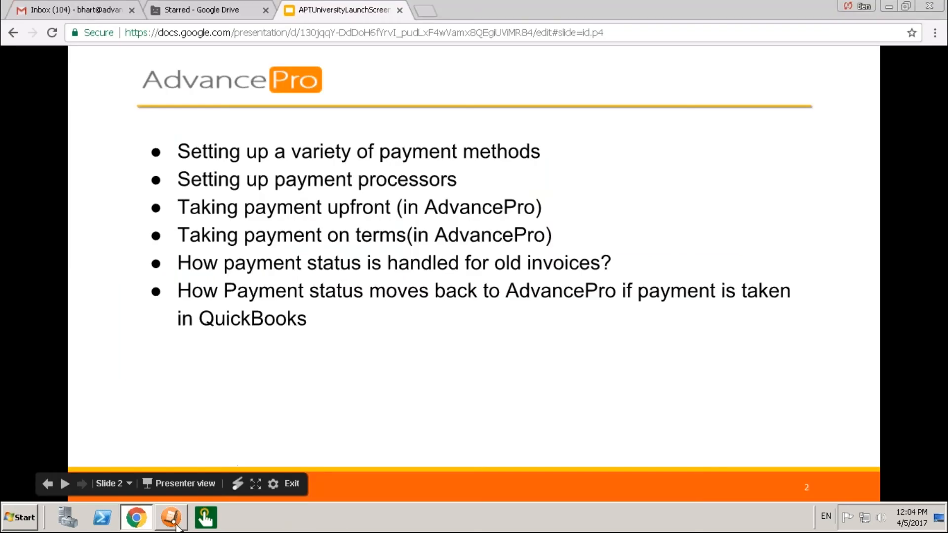
click(172, 523)
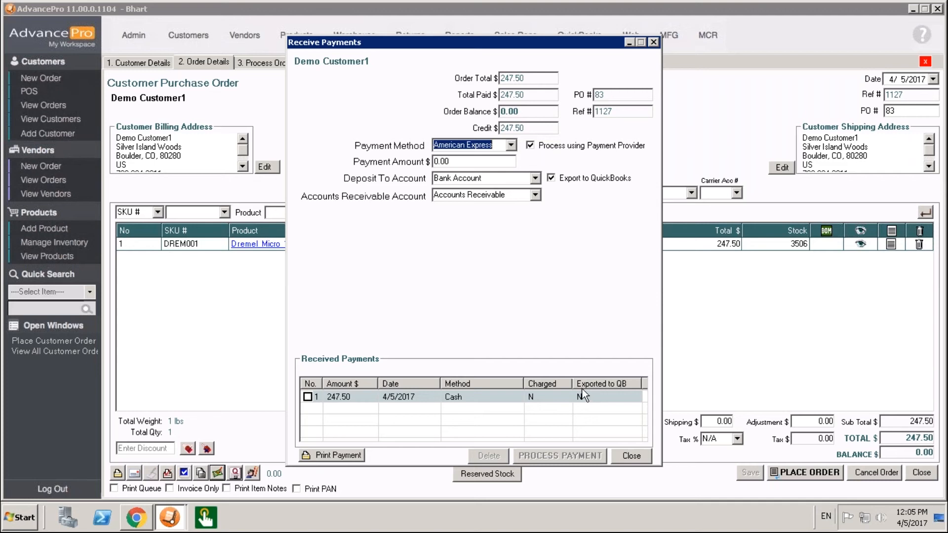
Try Bank Transfer and Credit Card as payment methods without provider processing, then close the dialog without saving.
click(511, 145)
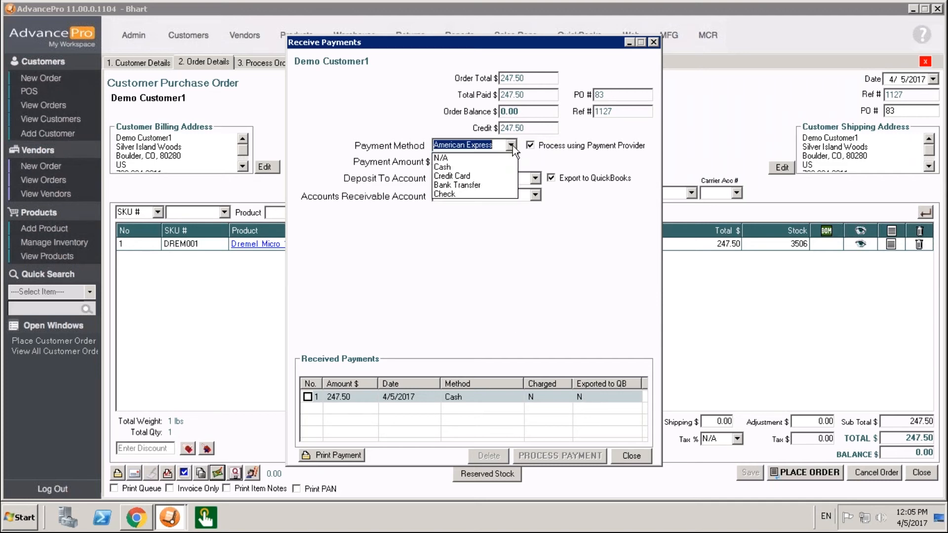
click(484, 185)
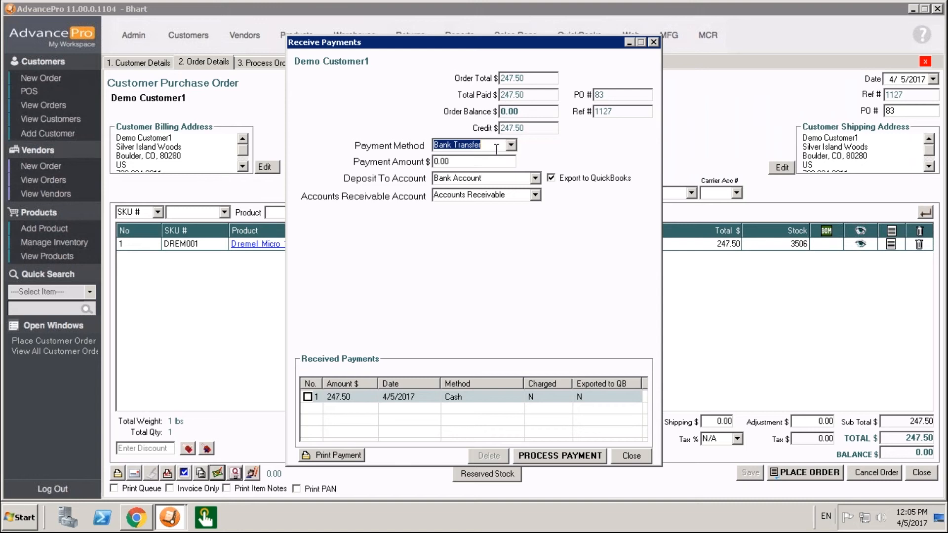
click(511, 145)
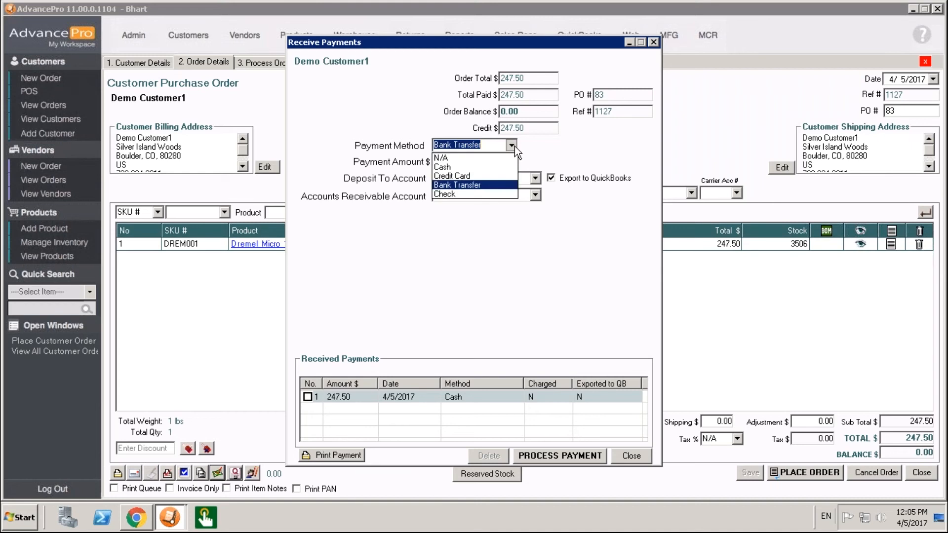
click(479, 176)
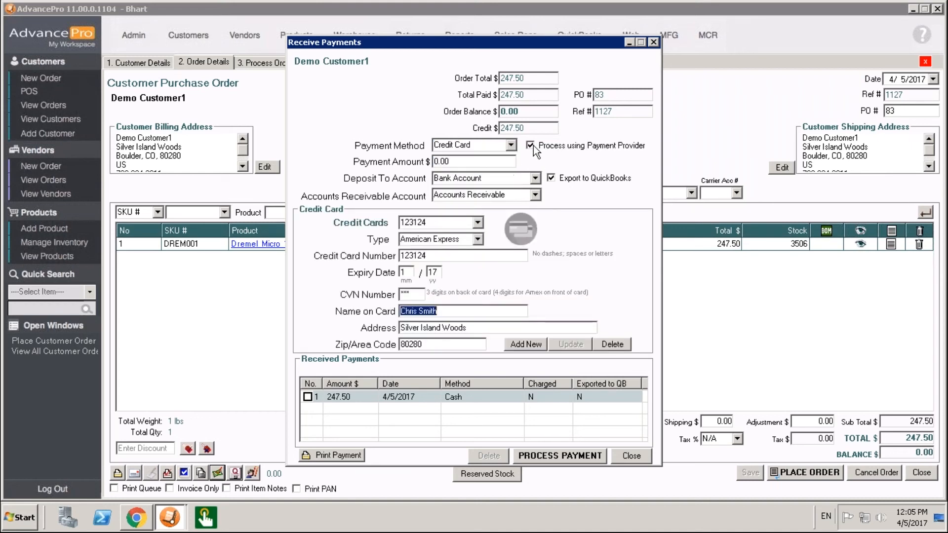
click(532, 145)
click(511, 144)
click(512, 145)
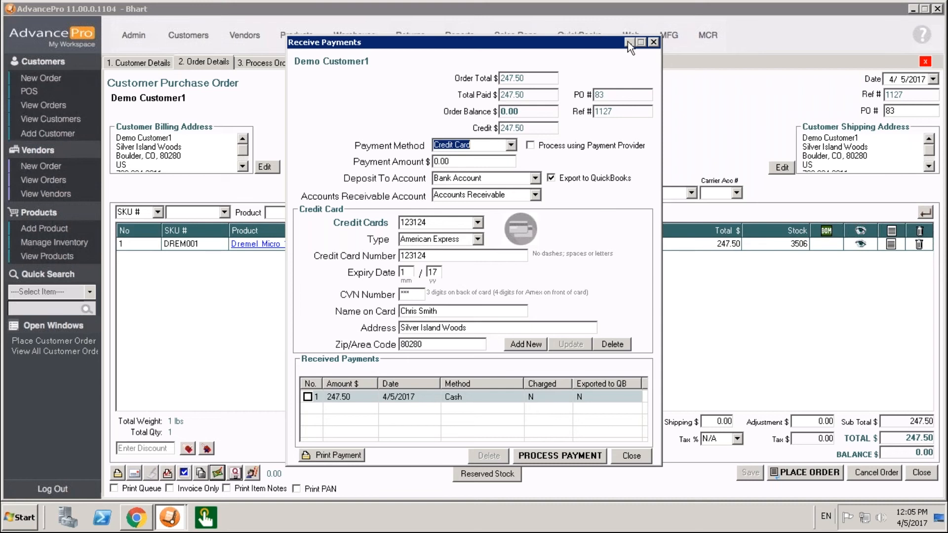
click(652, 42)
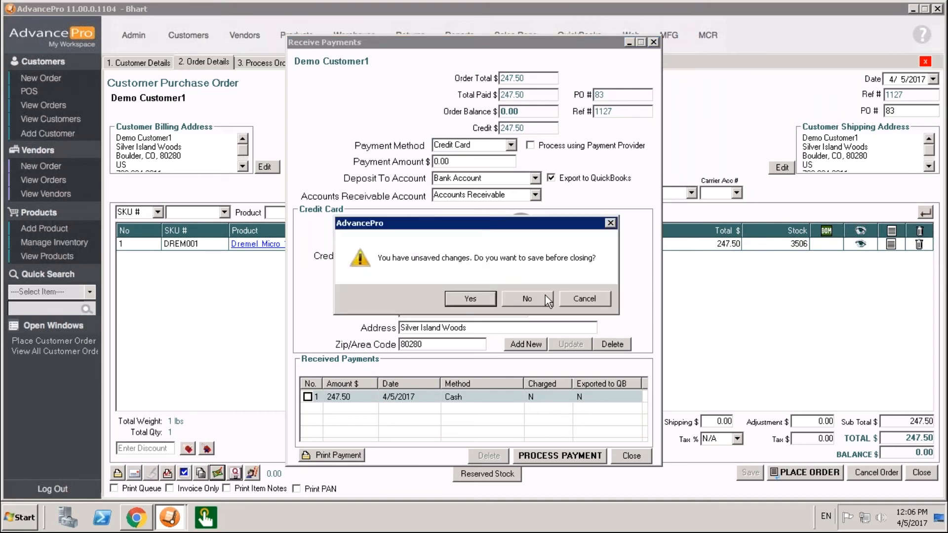
click(535, 299)
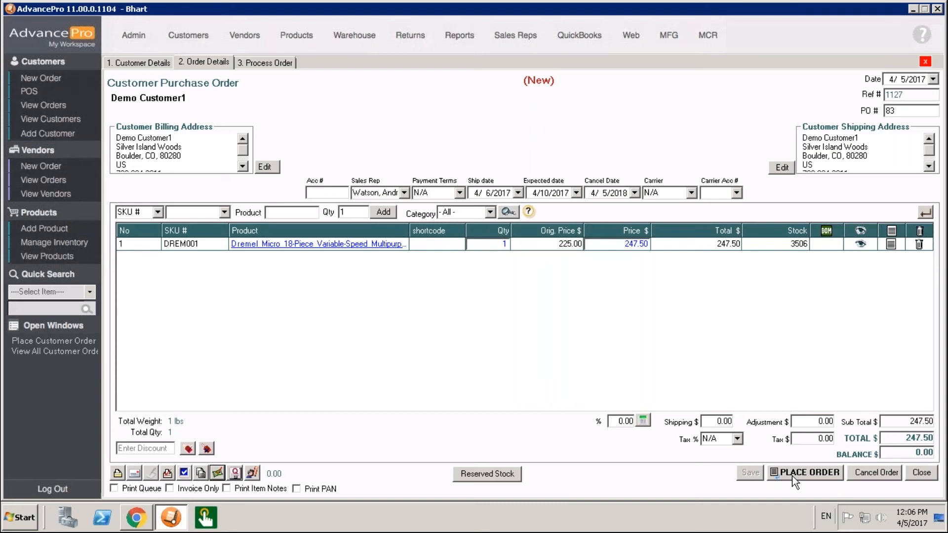
Place the order as Invoice Only, submitting the warehouse assignment and accepting the missing serial numbers.
click(198, 489)
click(812, 475)
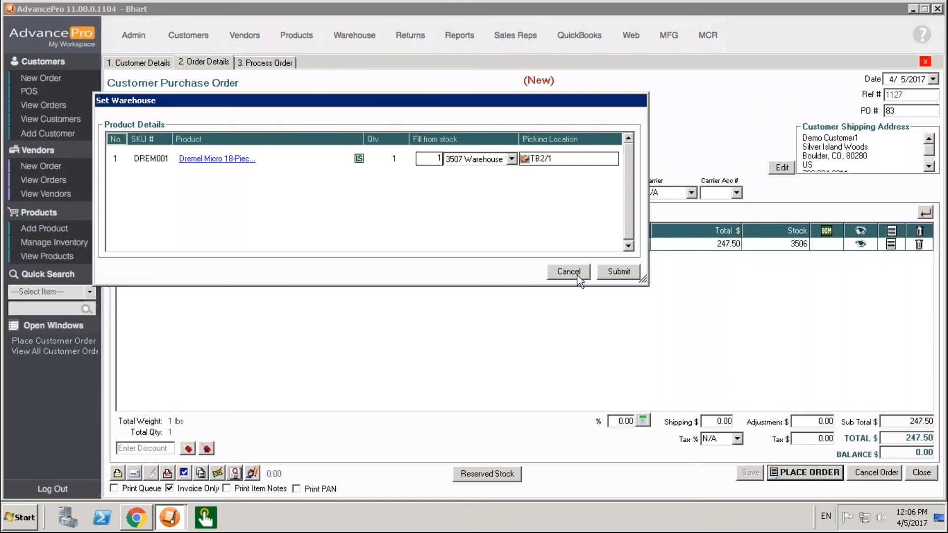
click(614, 273)
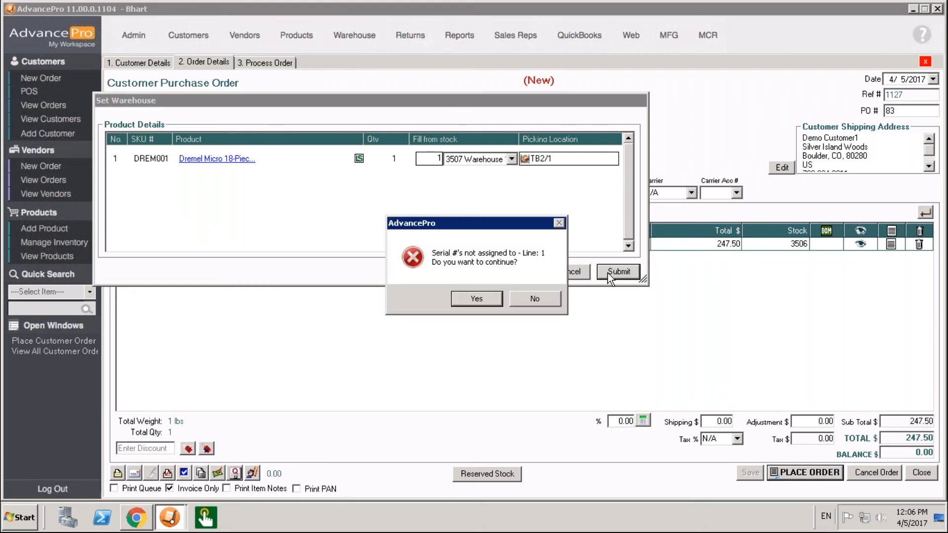
click(493, 298)
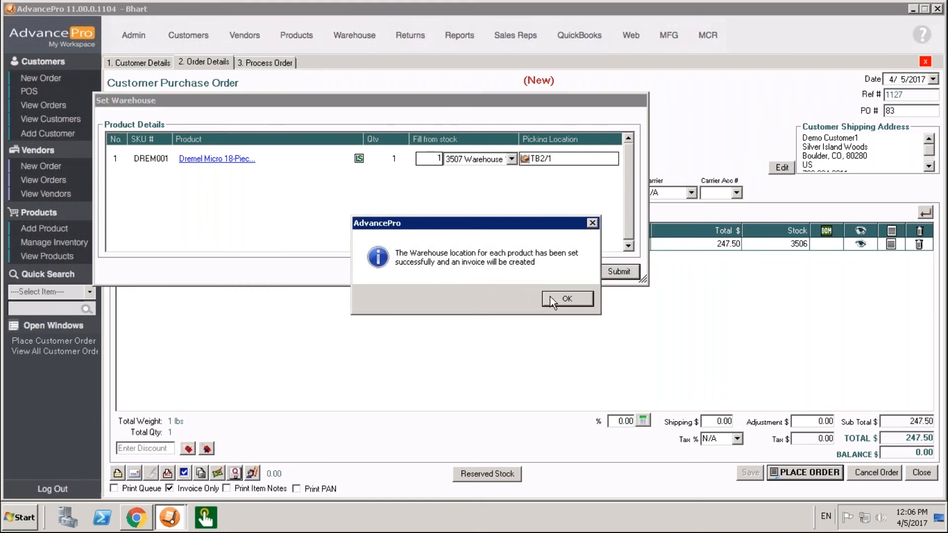
click(566, 299)
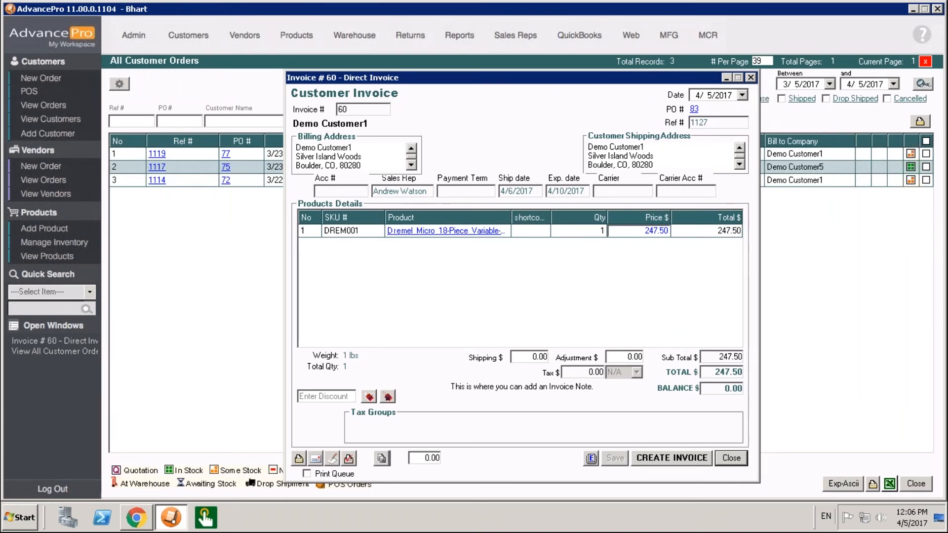
Open the pending invoice for PO 83 from the customer invoices list and create the invoice.
click(751, 77)
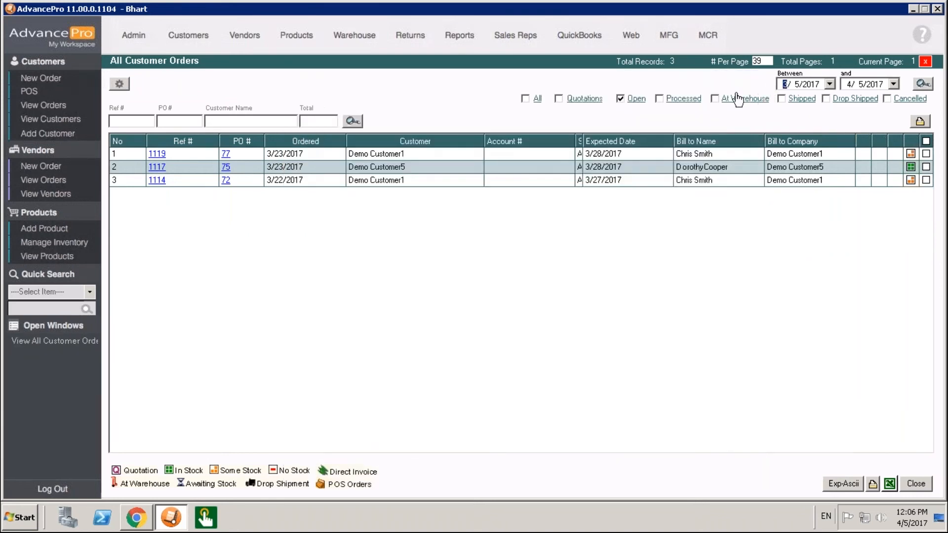
click(190, 42)
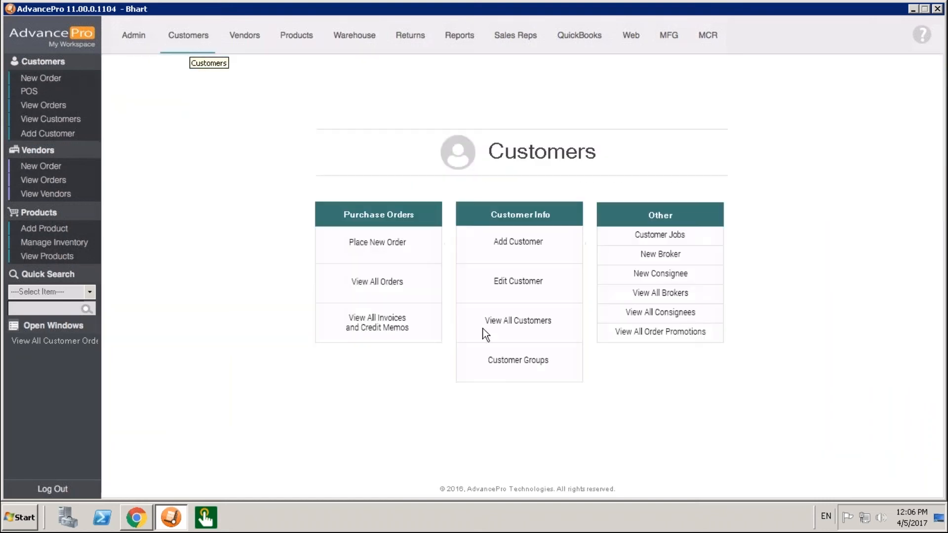
click(424, 332)
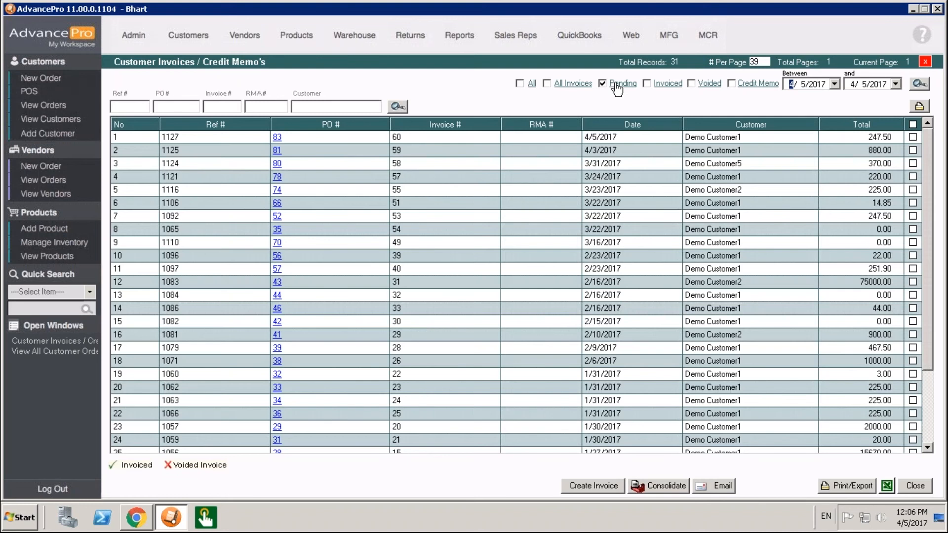
click(287, 140)
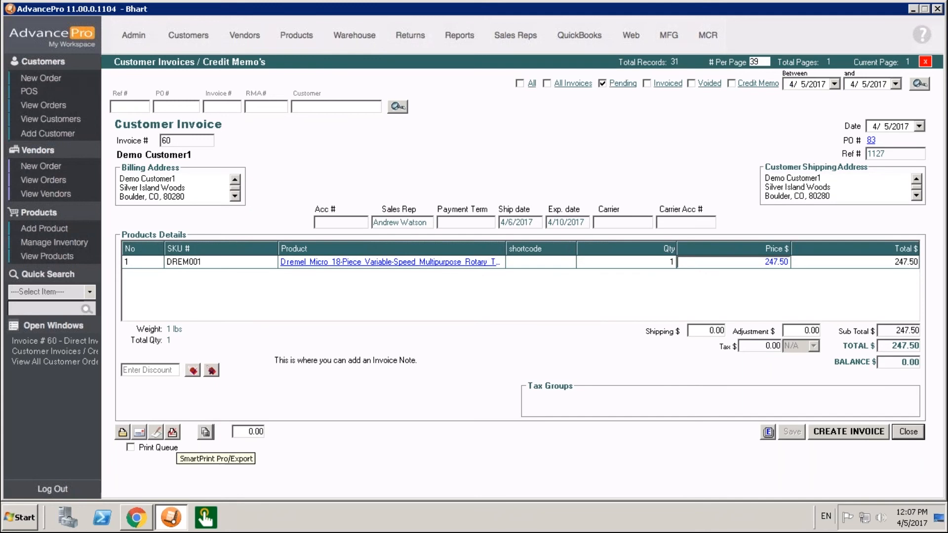
click(829, 433)
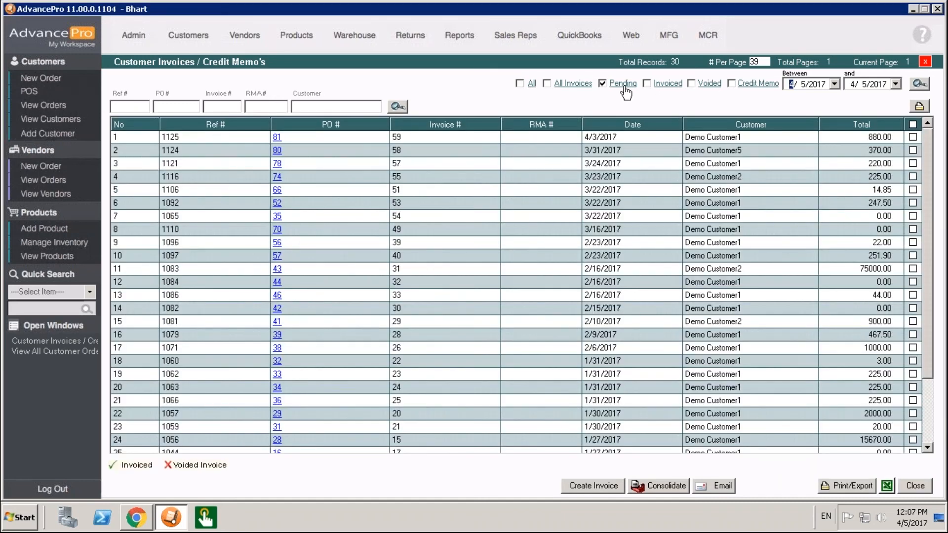
Examine the invoiced invoice 60 and its received payments among the invoiced customer invoices.
click(668, 84)
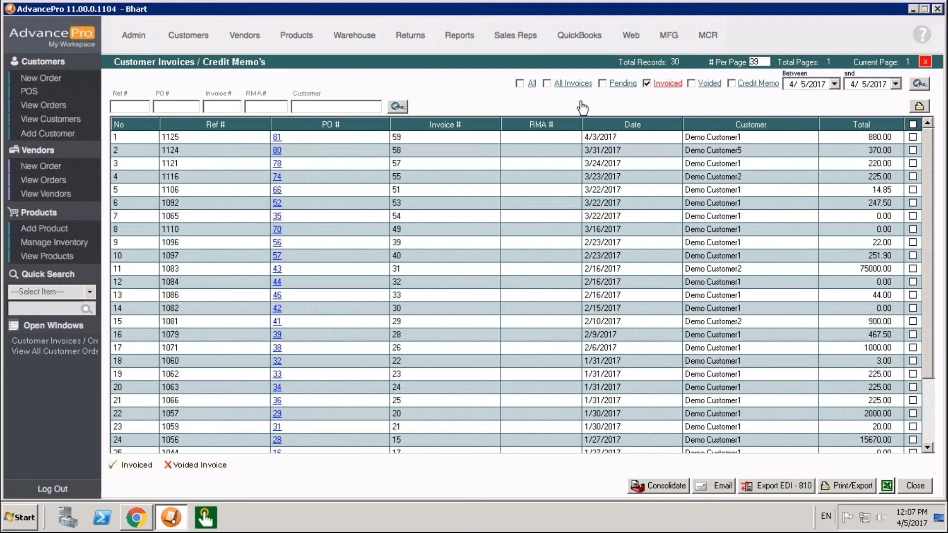
double_click(278, 140)
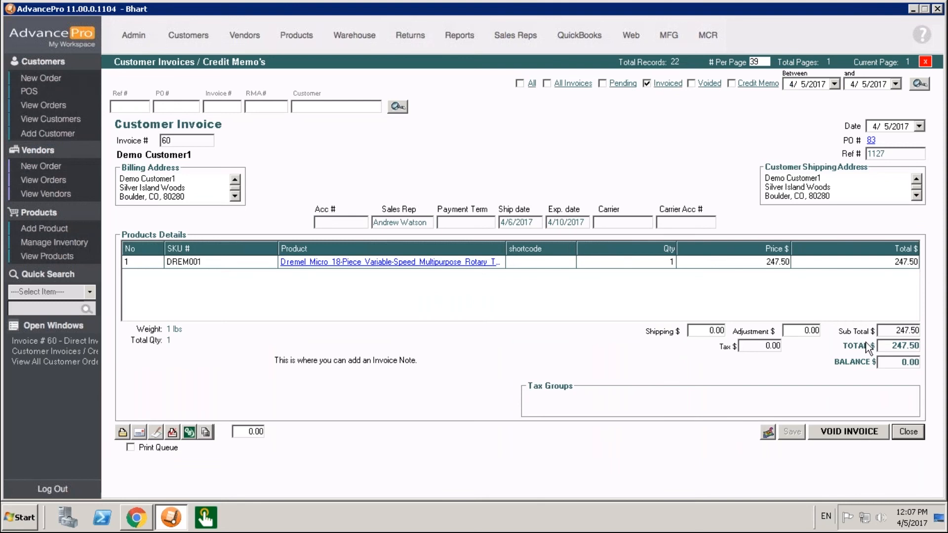
click(769, 433)
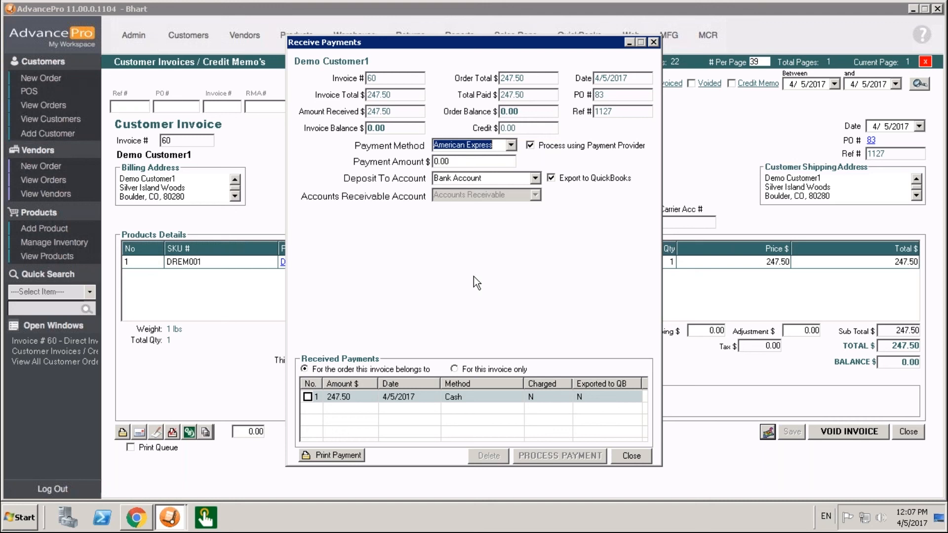
click(639, 459)
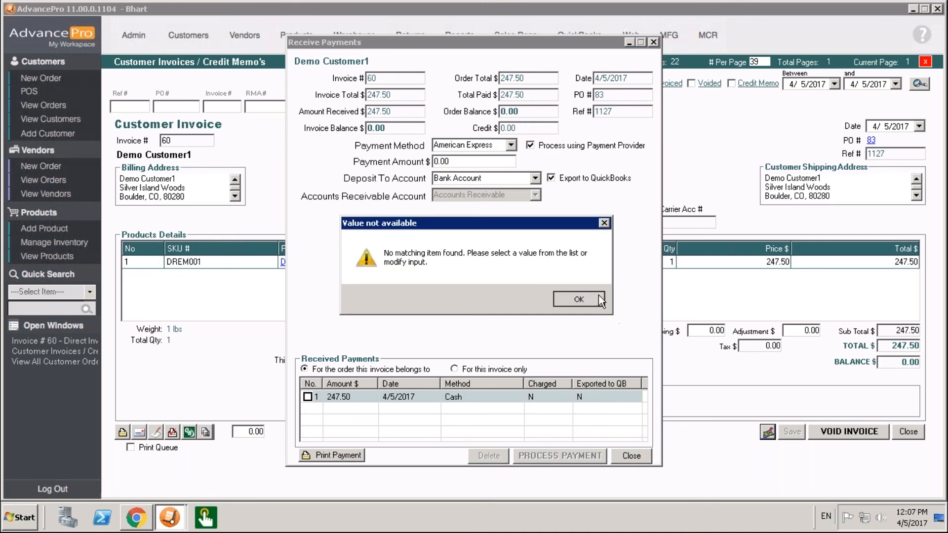
click(599, 301)
click(638, 456)
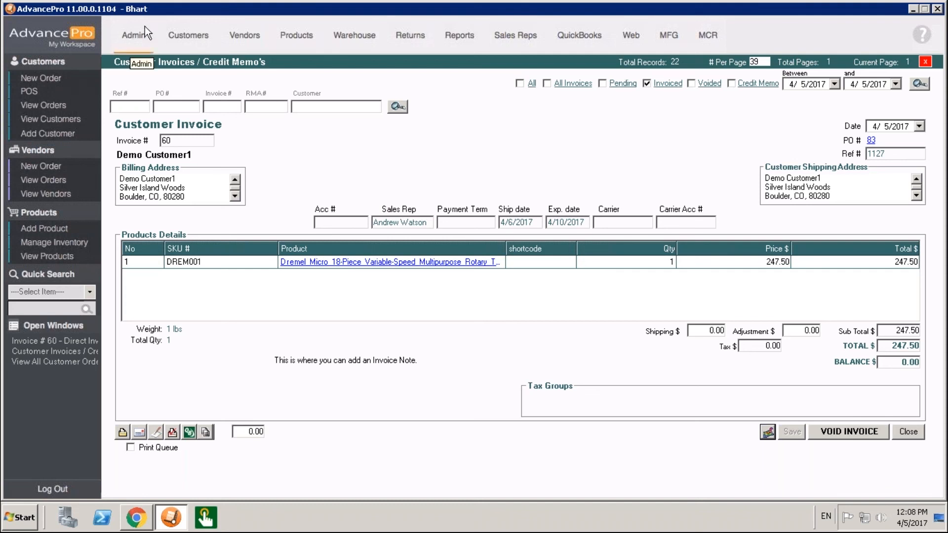
Tick the option to query invoices in QuickBooks in the site settings, then close without saving.
click(139, 37)
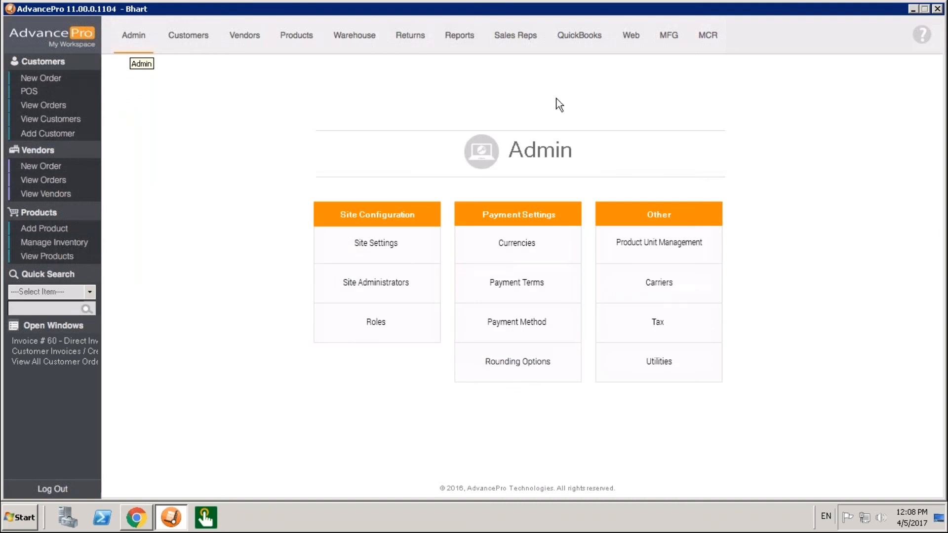
click(404, 255)
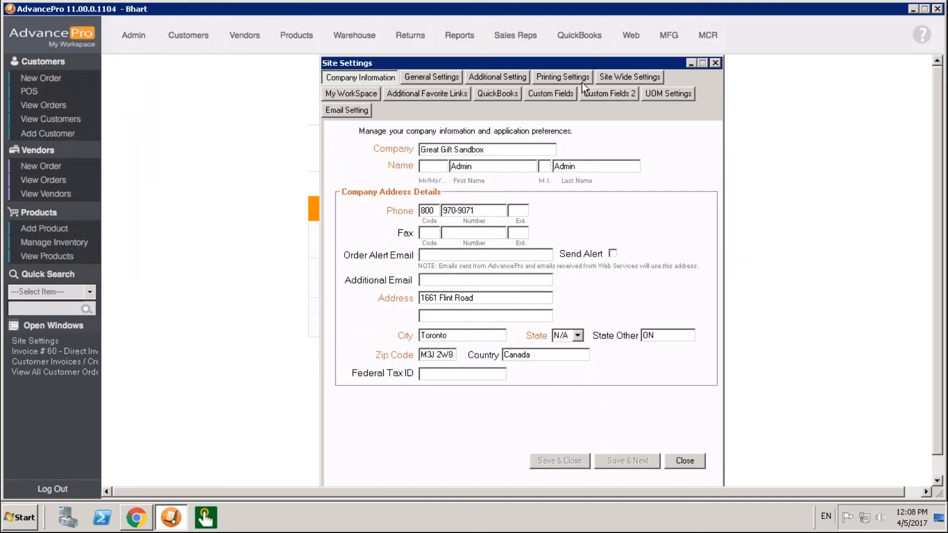
click(497, 95)
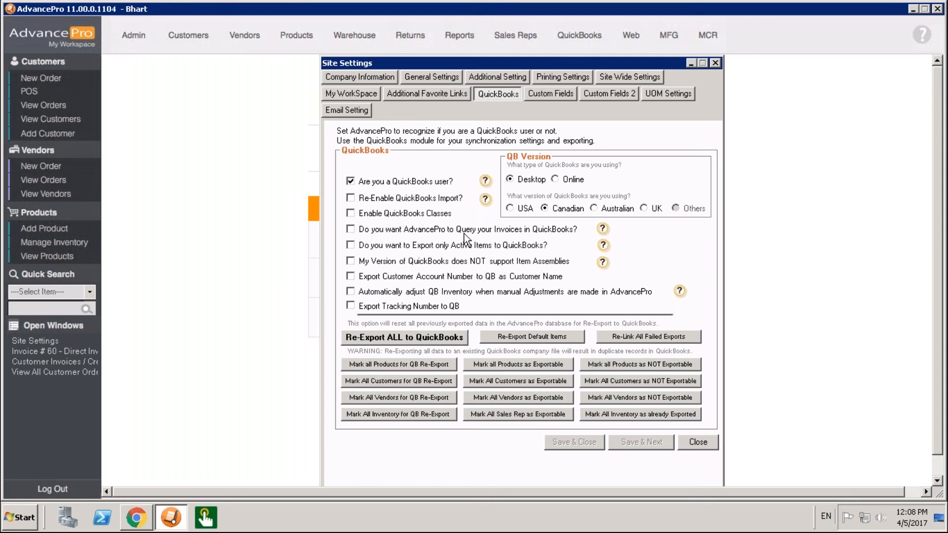
click(404, 230)
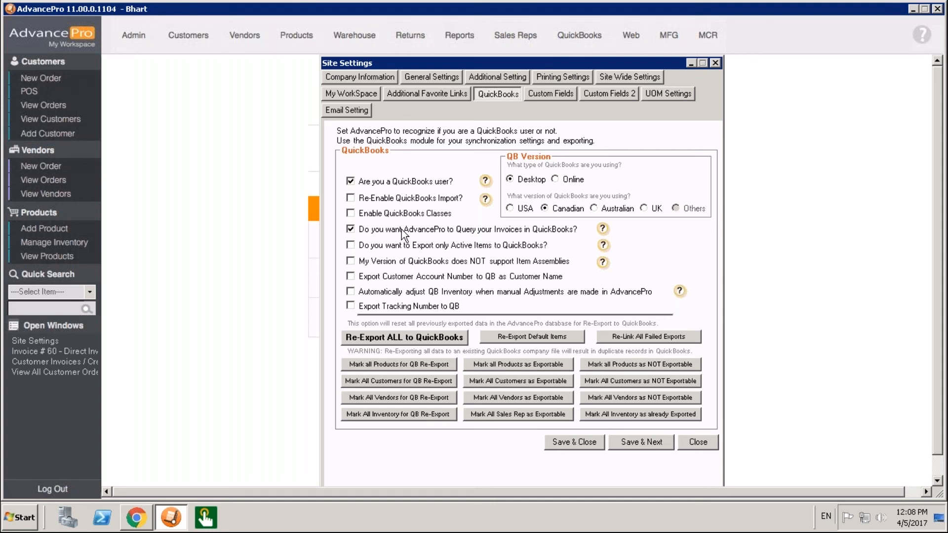
click(713, 441)
click(527, 299)
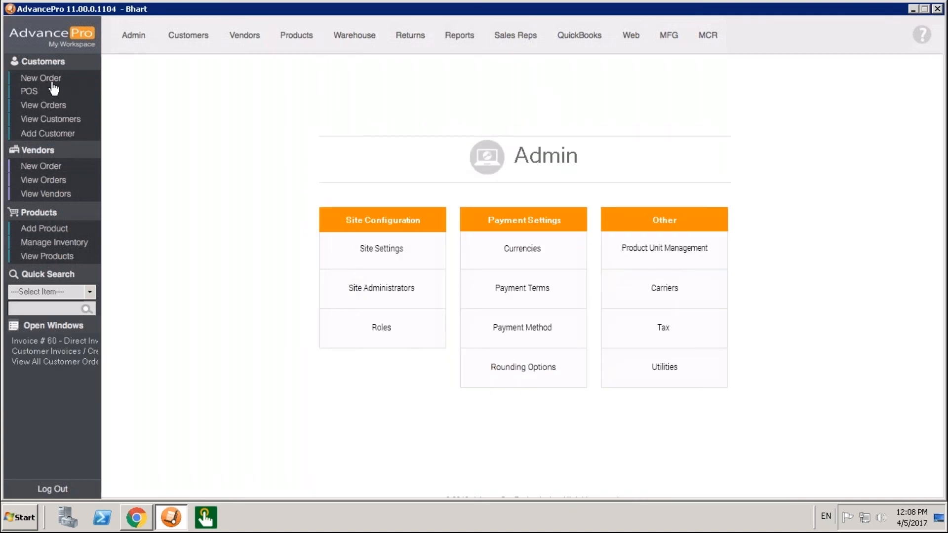
Start a new customer order and select Demo Customer1 as the customer.
click(53, 82)
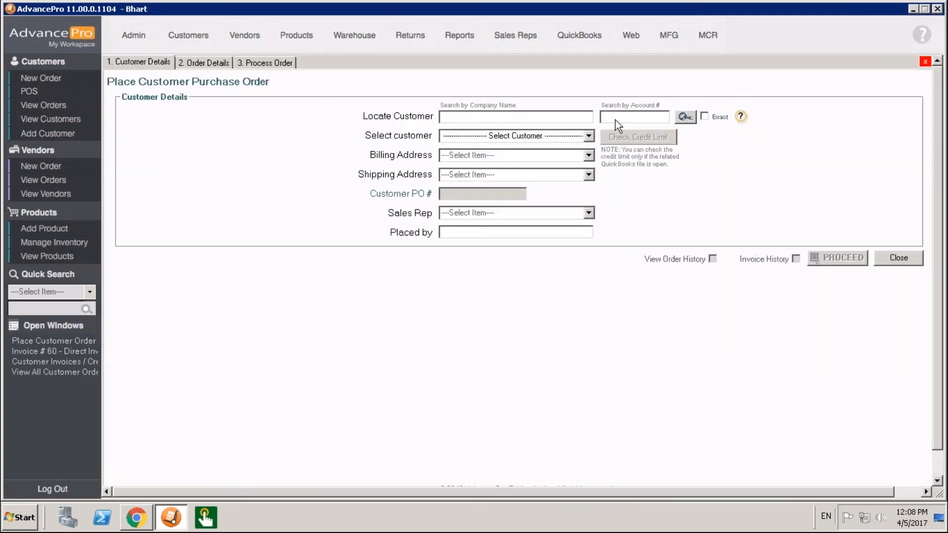
click(585, 136)
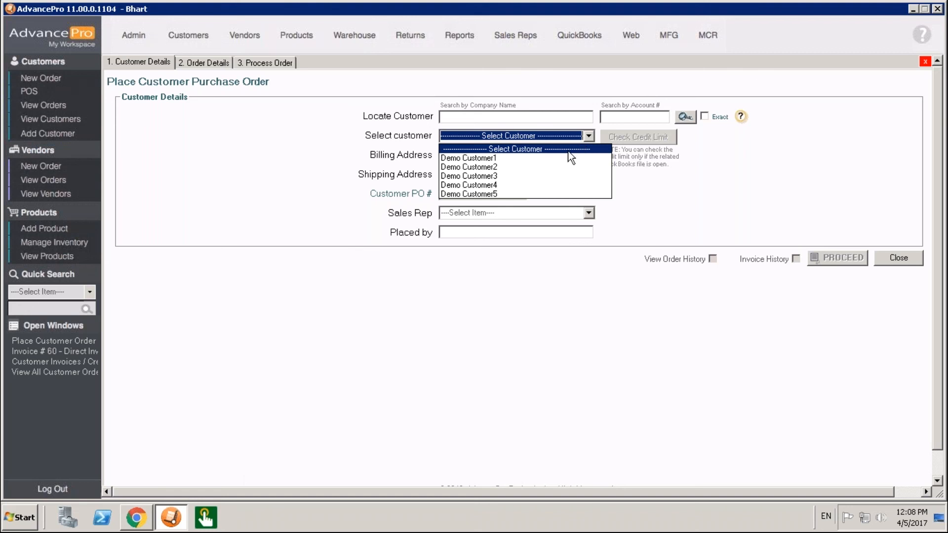
click(552, 158)
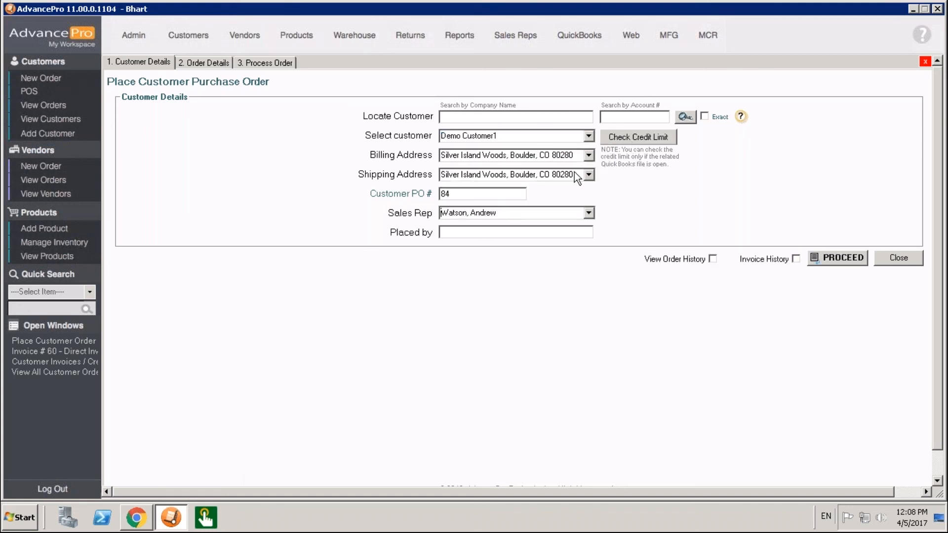
Review the customer's invoice history and its paid statuses.
click(796, 259)
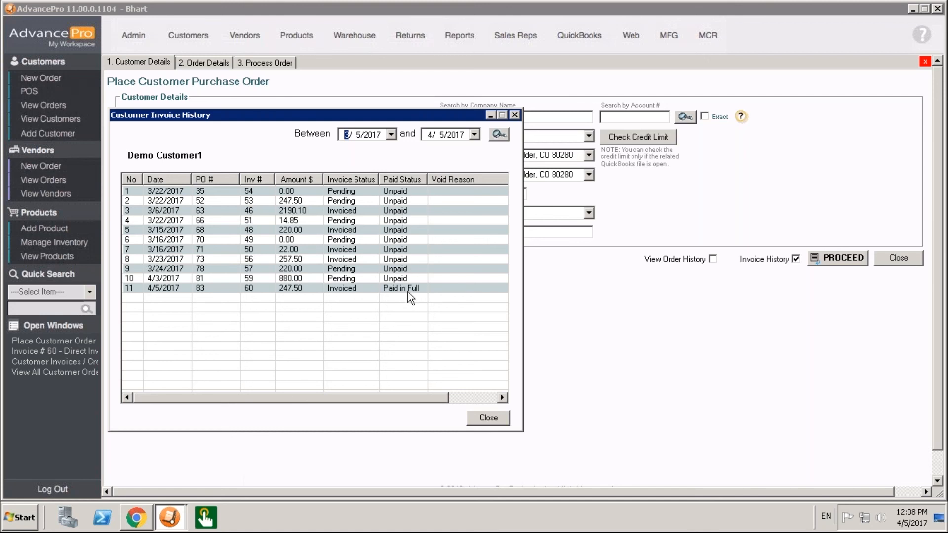
click(412, 235)
click(489, 418)
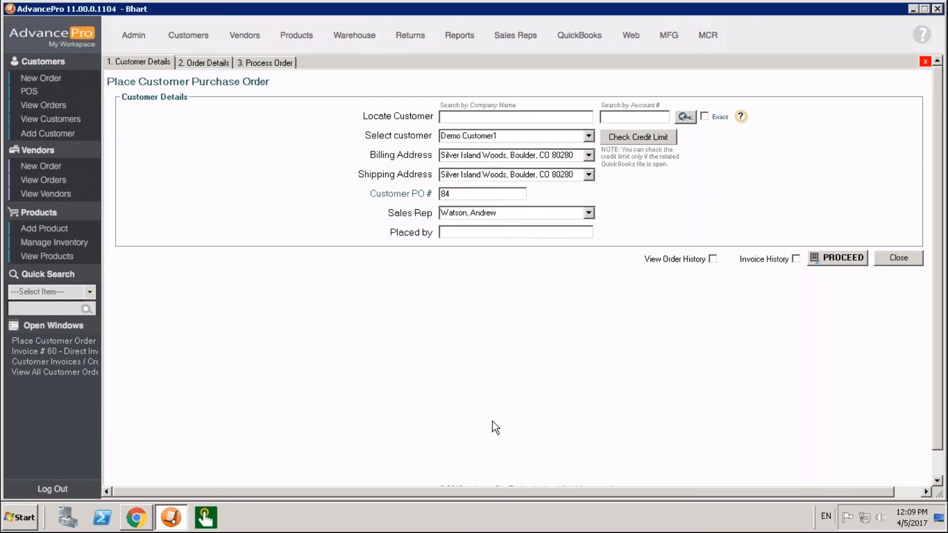